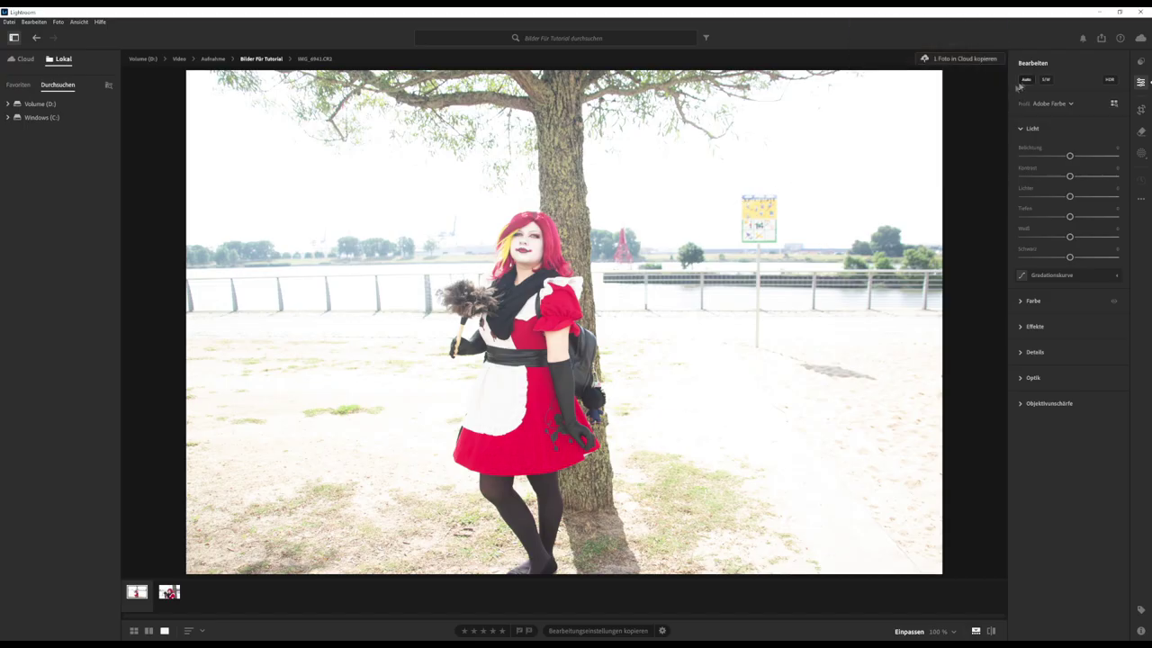
Step: Auto-correct the light (highlights -91, shadows +38) and check the face at 100%
click(1025, 80)
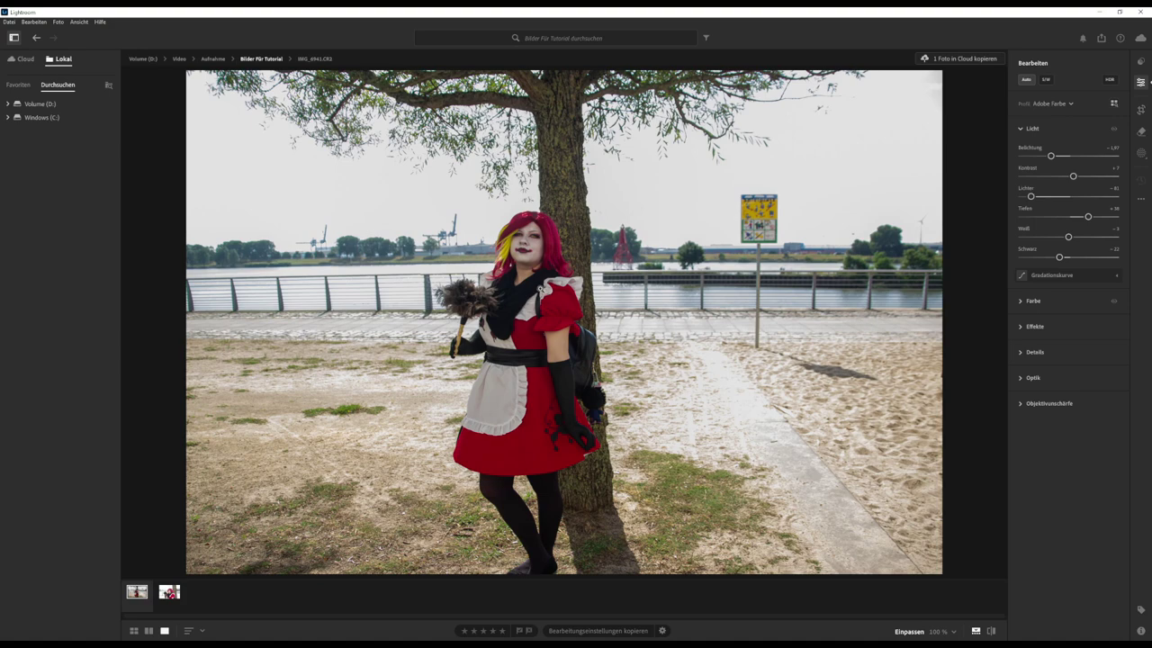
drag(535, 286, 551, 381)
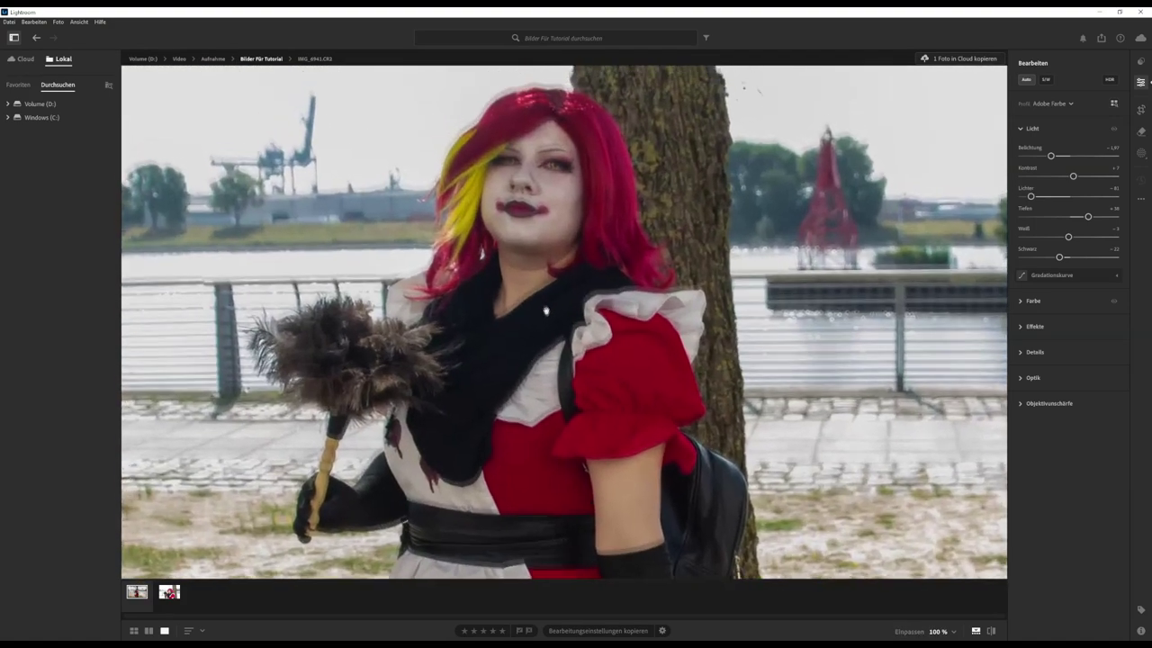
scroll(568, 359, down, 3)
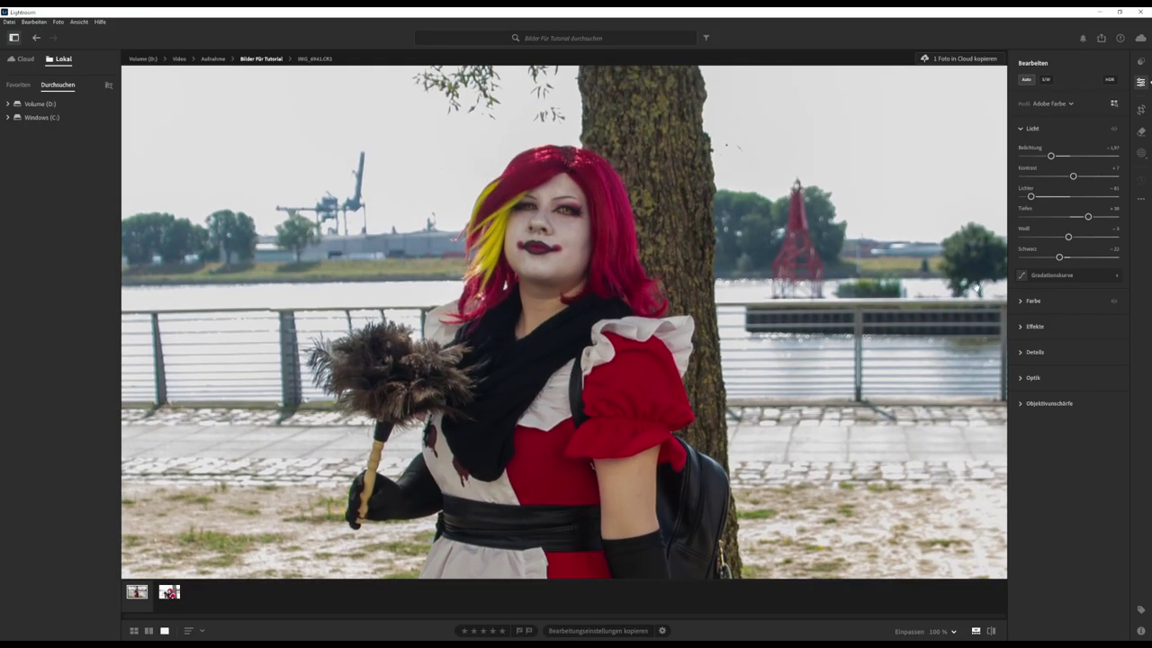
click(1140, 156)
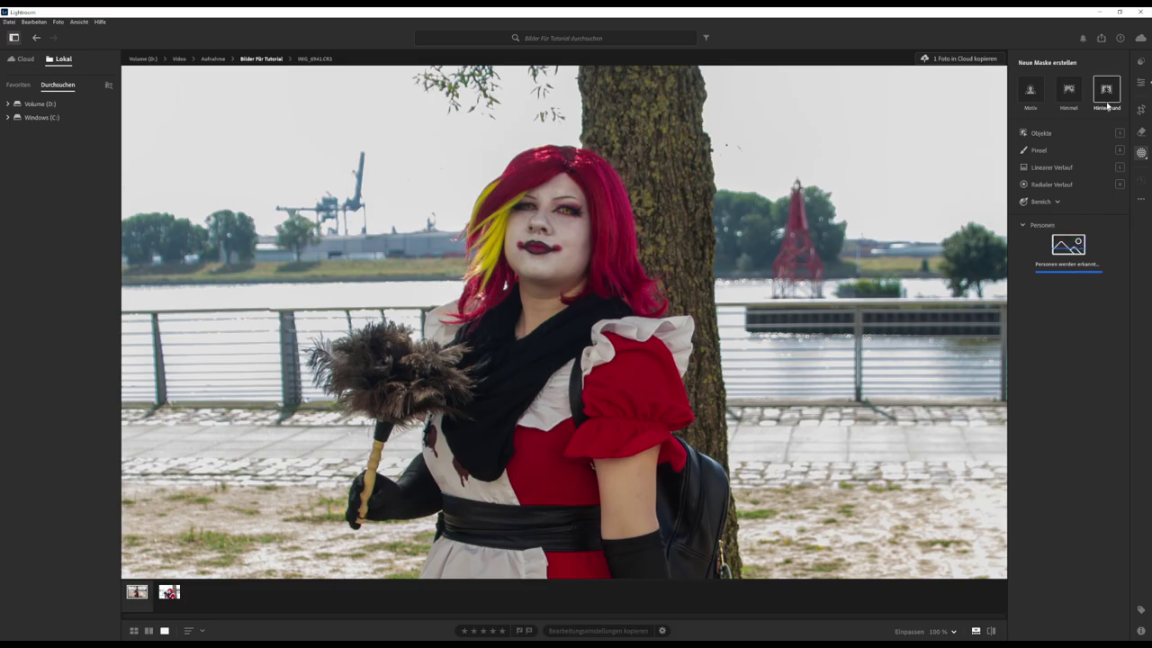
Step: Mask the background with Hintergrund and drop its Sättigung to -100
click(1107, 92)
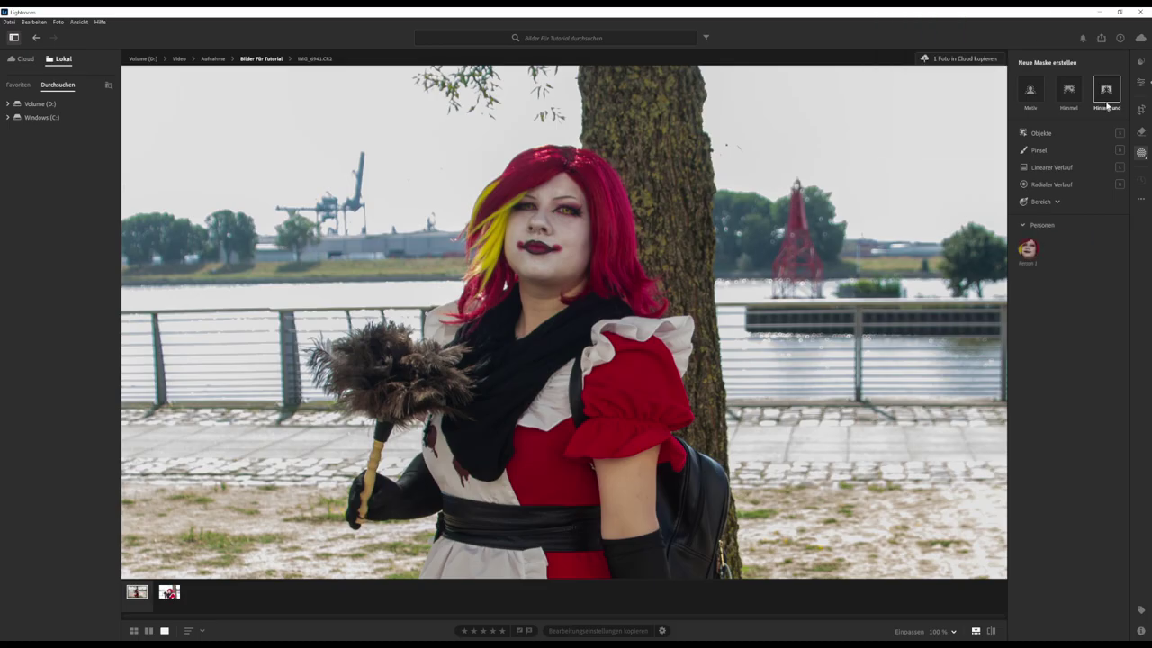
drag(1070, 435, 1018, 437)
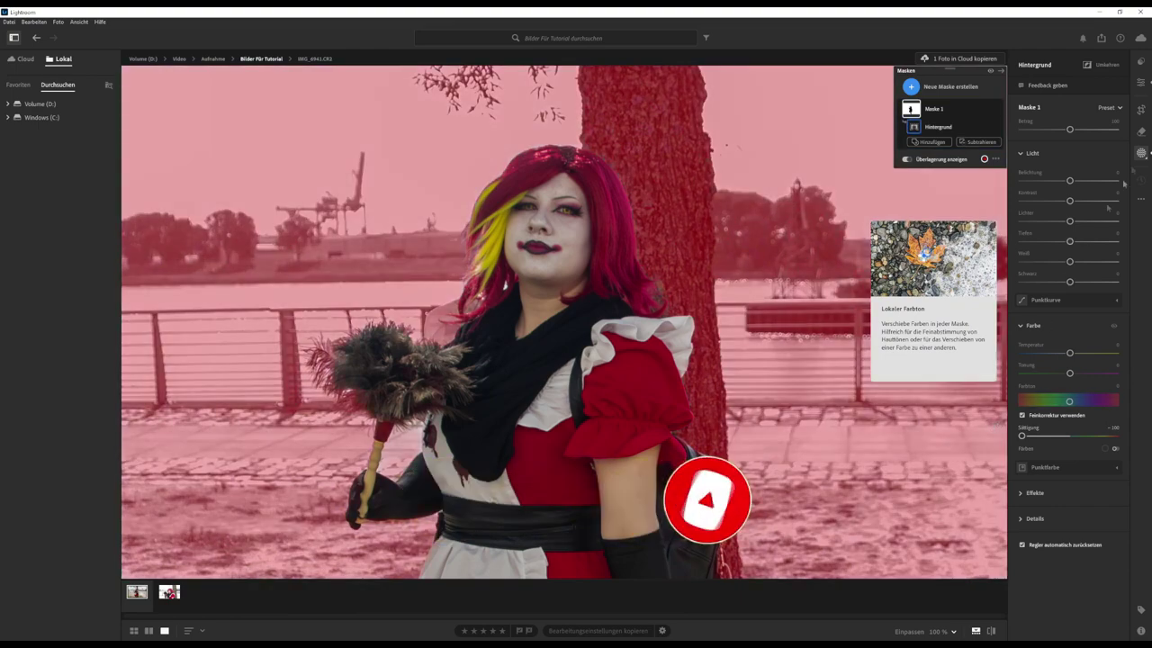
click(1140, 82)
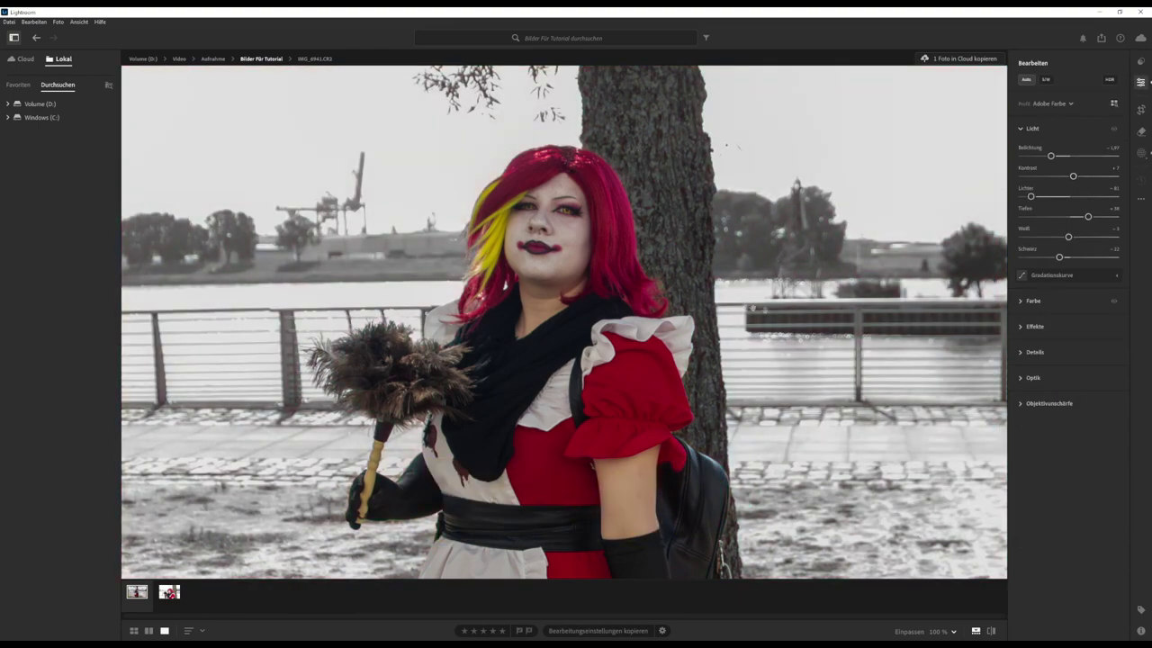
Step: In Effekte set Struktur -20, Klarheit +33 and Dunst entfernen +38, then fit the view
click(1020, 329)
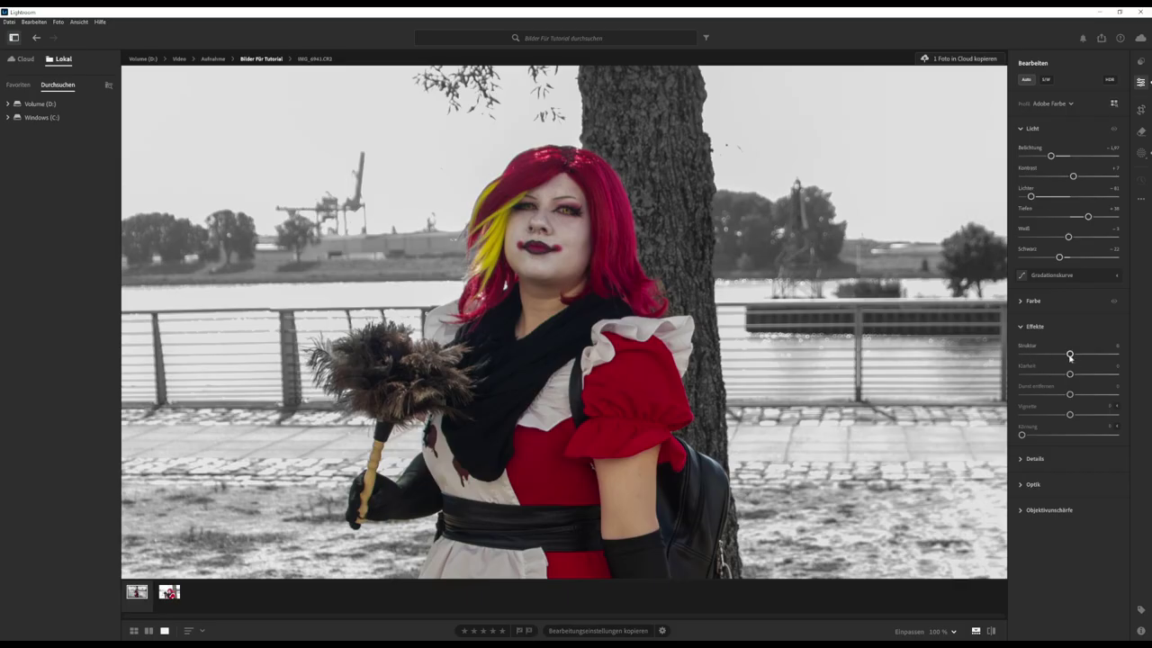
drag(1069, 355, 1131, 360)
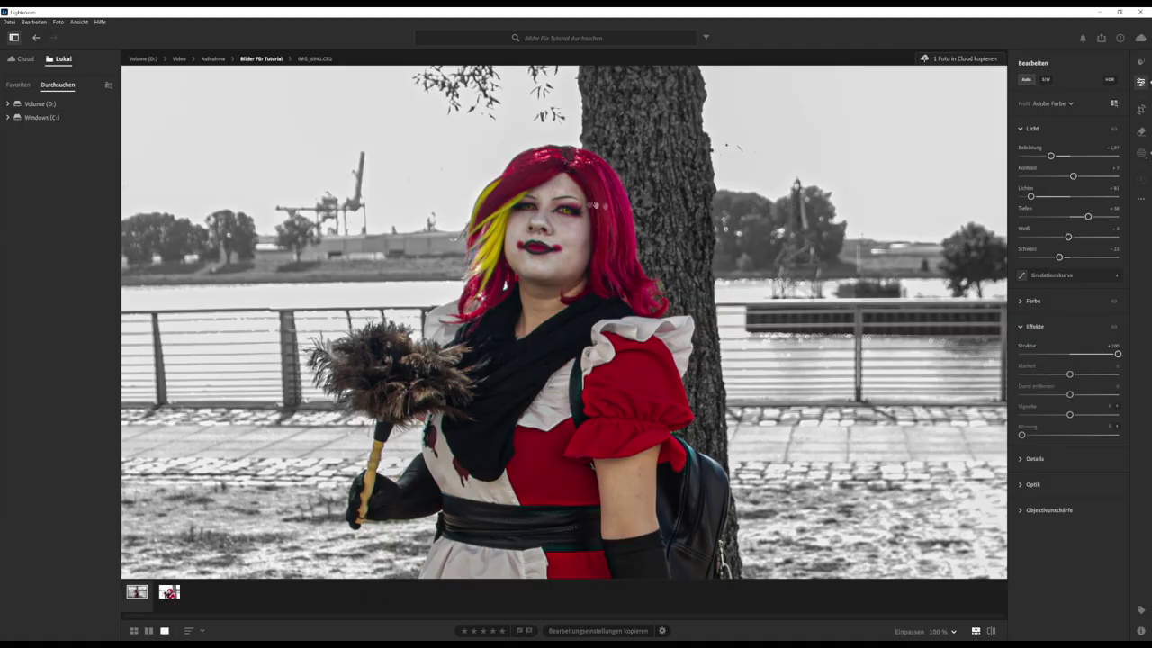
drag(1118, 355, 1021, 353)
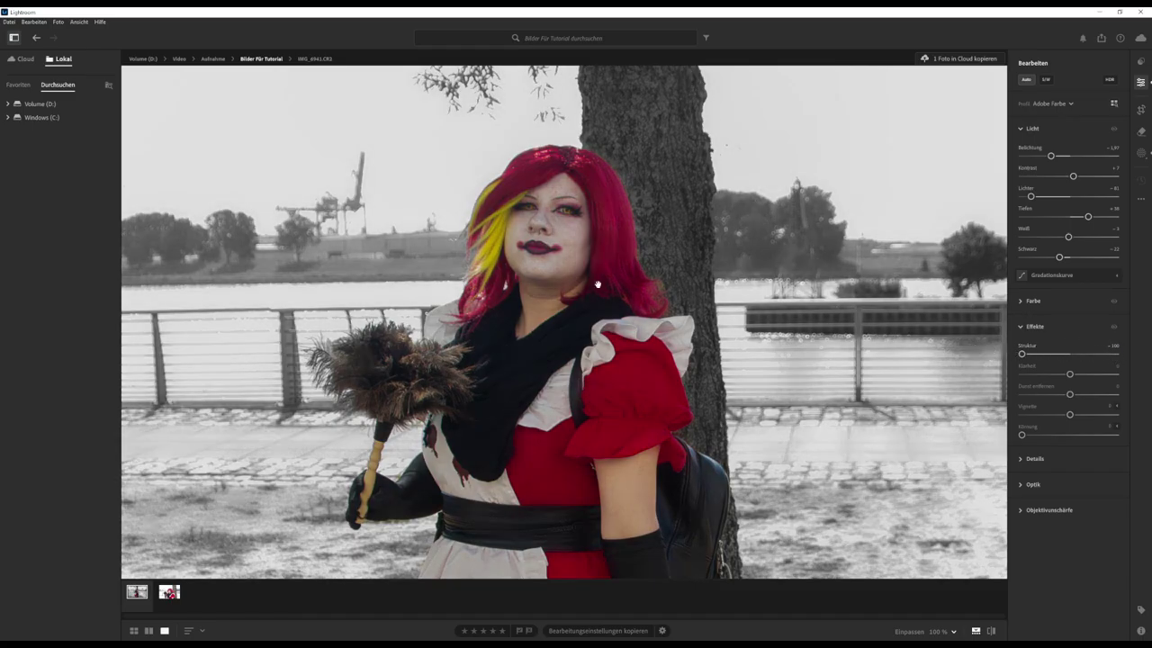
key(Left)
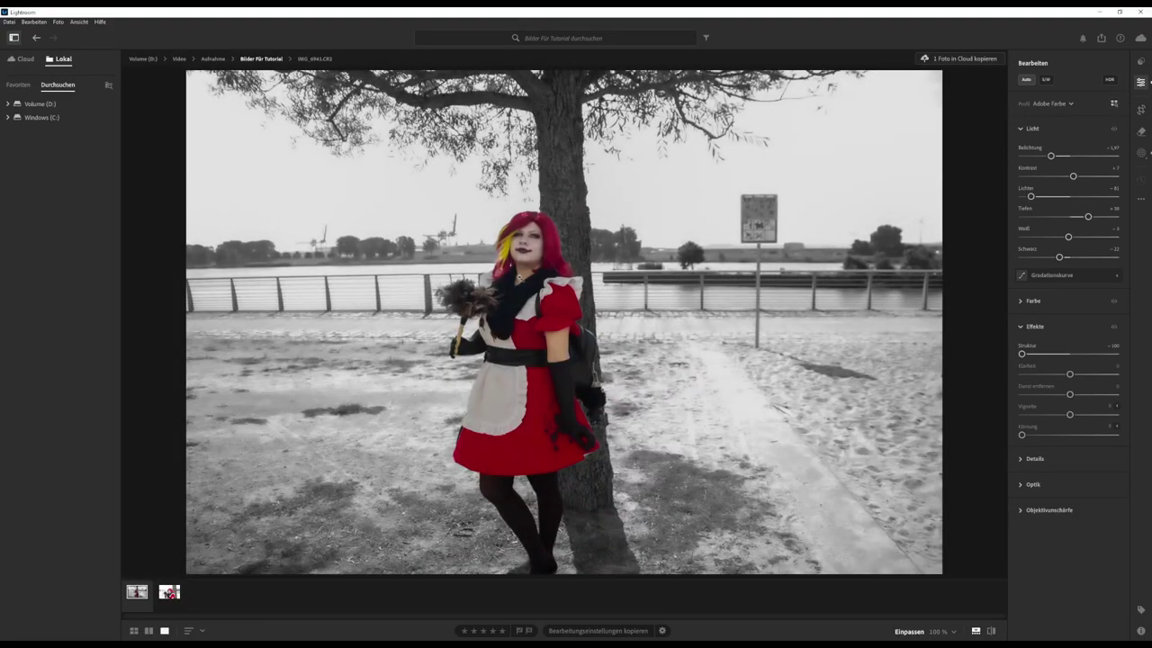
click(519, 277)
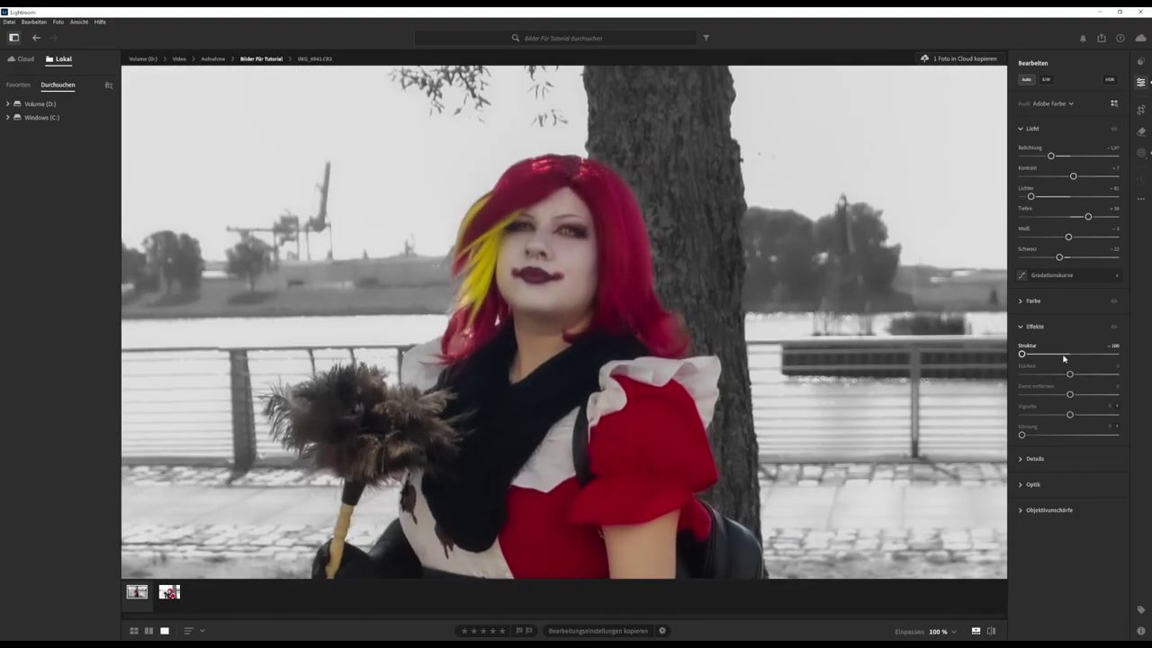
drag(1021, 354, 1072, 356)
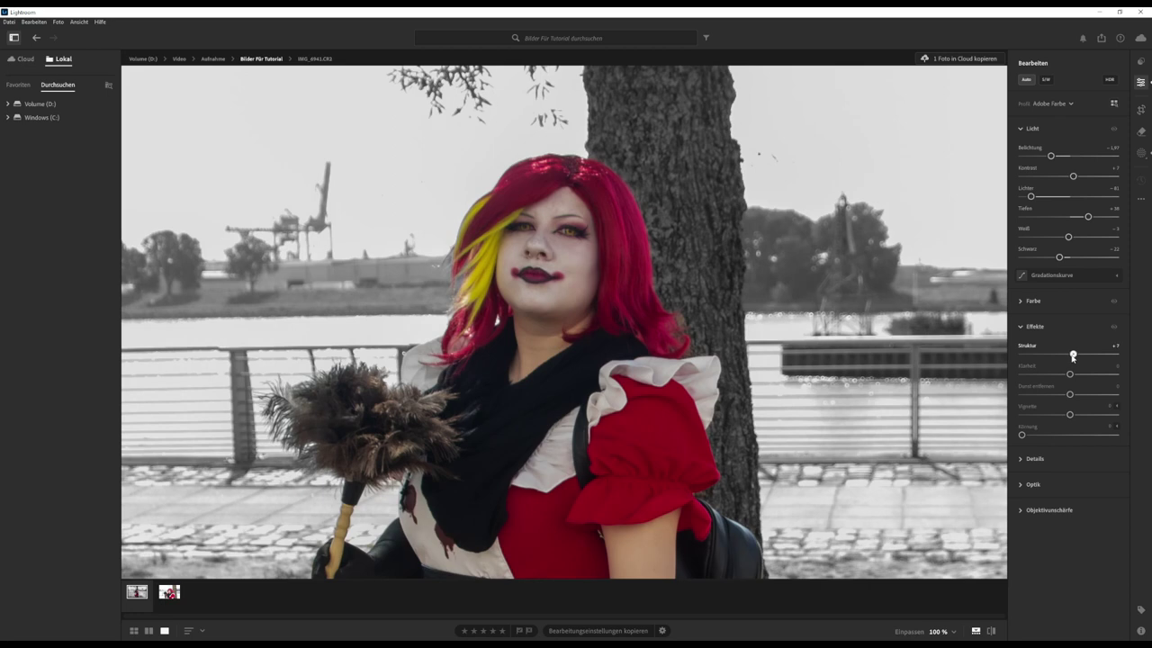
mouse_move(1072, 357)
mouse_down()
mouse_move(1060, 354)
mouse_move(1082, 378)
mouse_up()
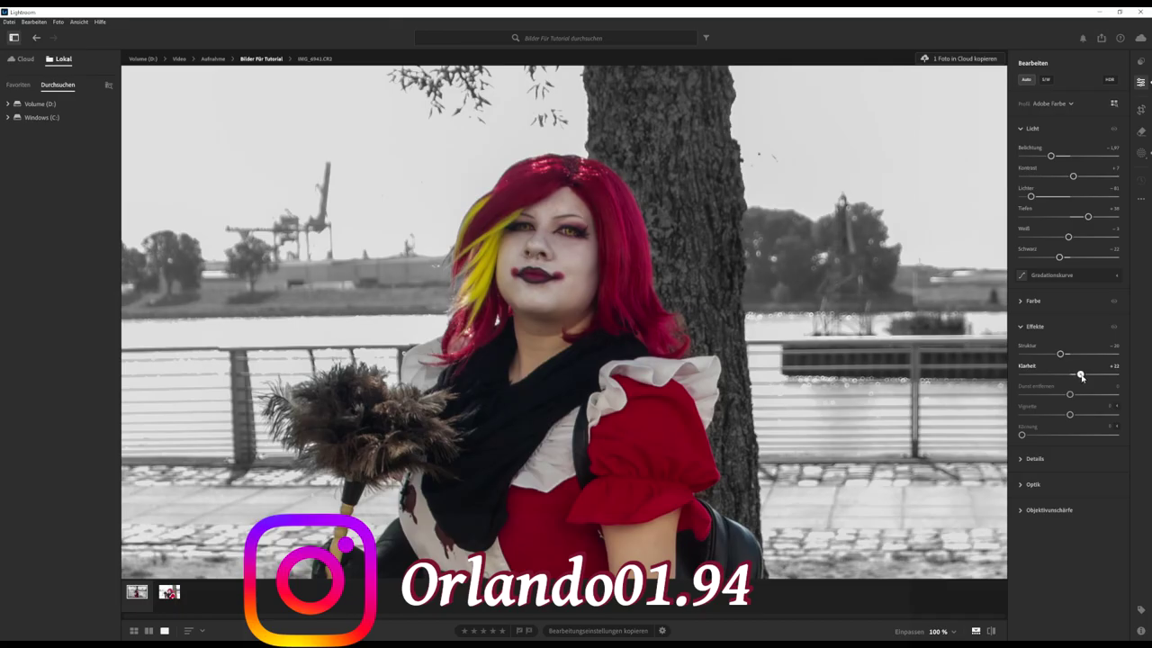
drag(1081, 378, 1087, 378)
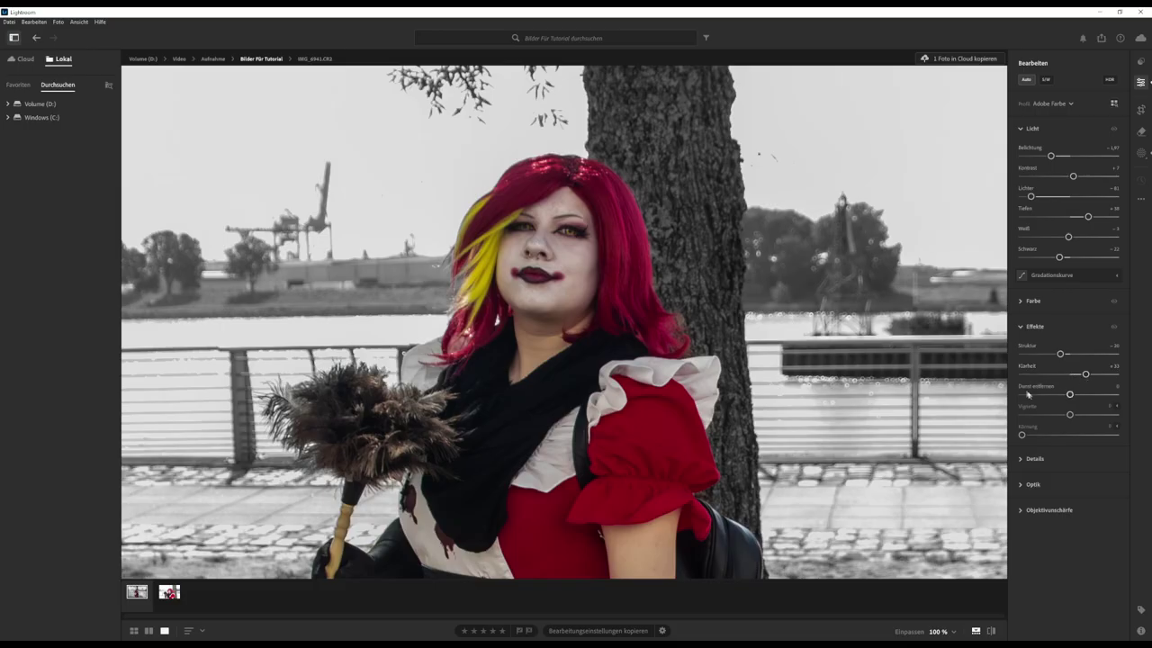
mouse_move(1070, 396)
mouse_down()
mouse_move(1080, 396)
mouse_move(1032, 395)
mouse_move(1087, 396)
mouse_up()
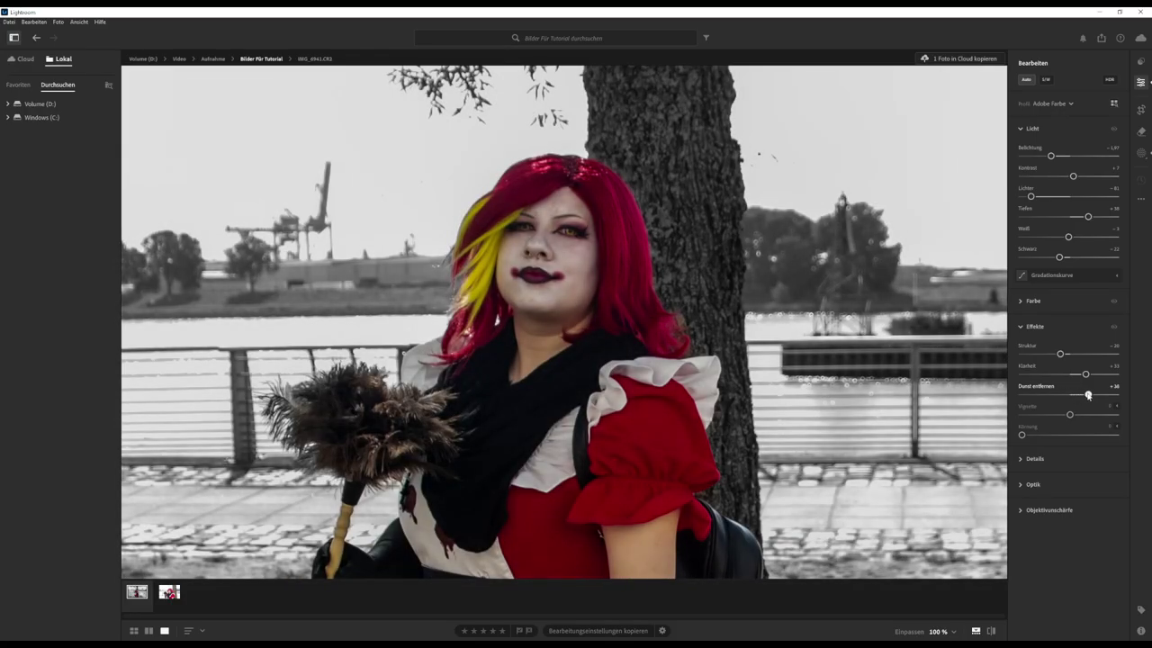
click(560, 359)
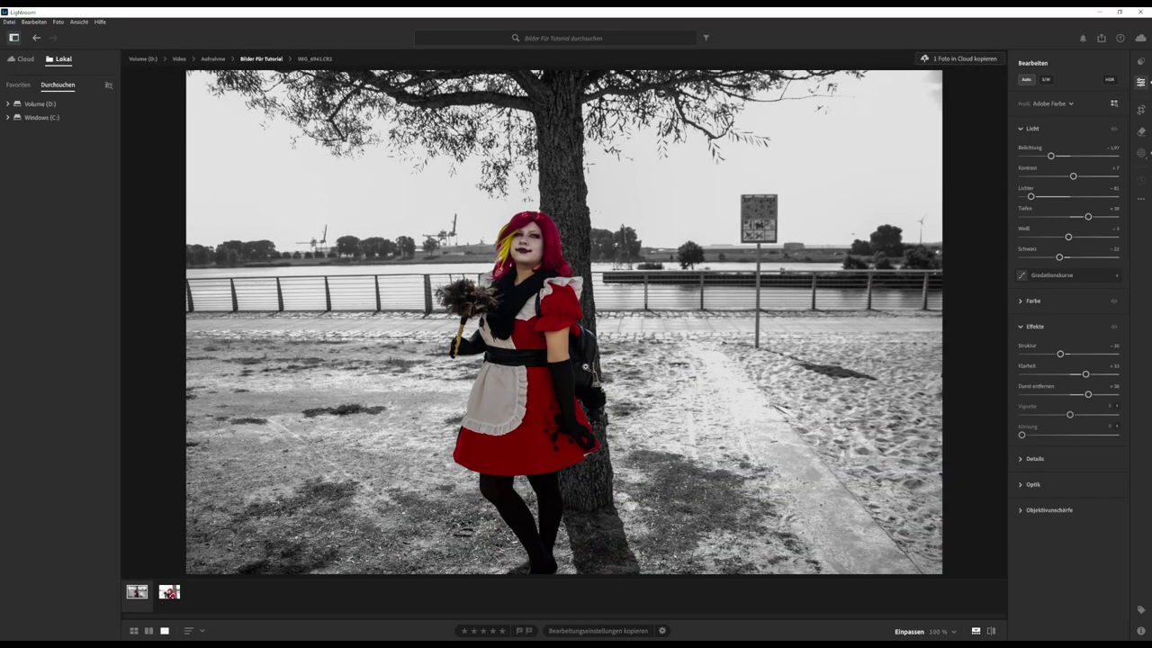
click(1018, 487)
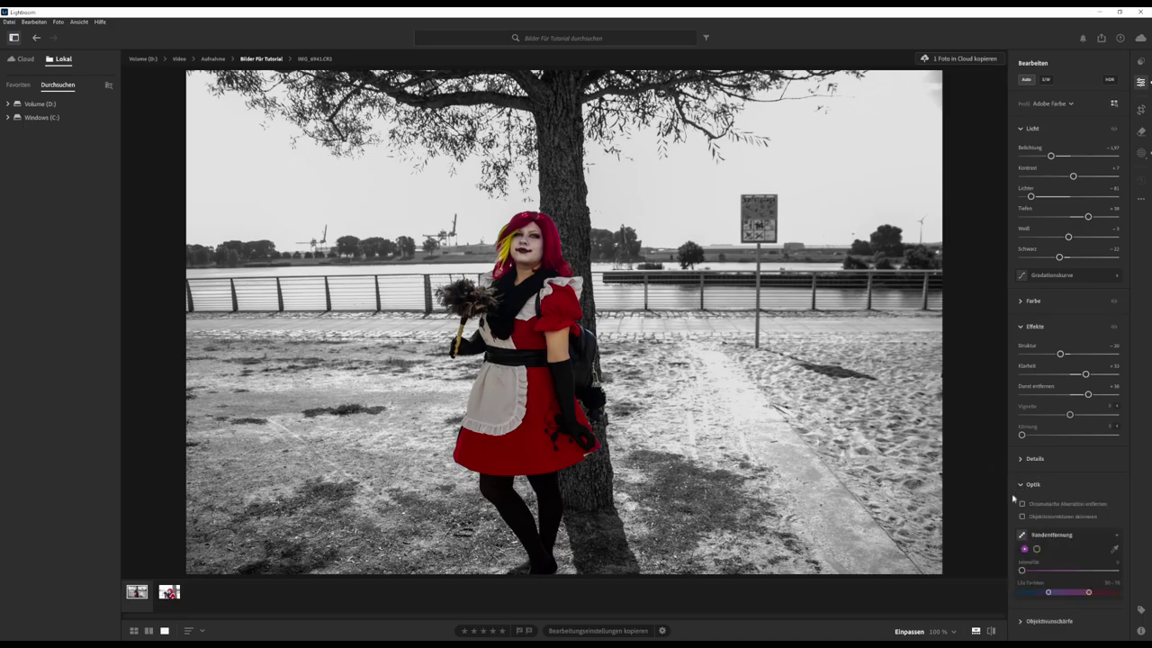
mouse_move(1022, 517)
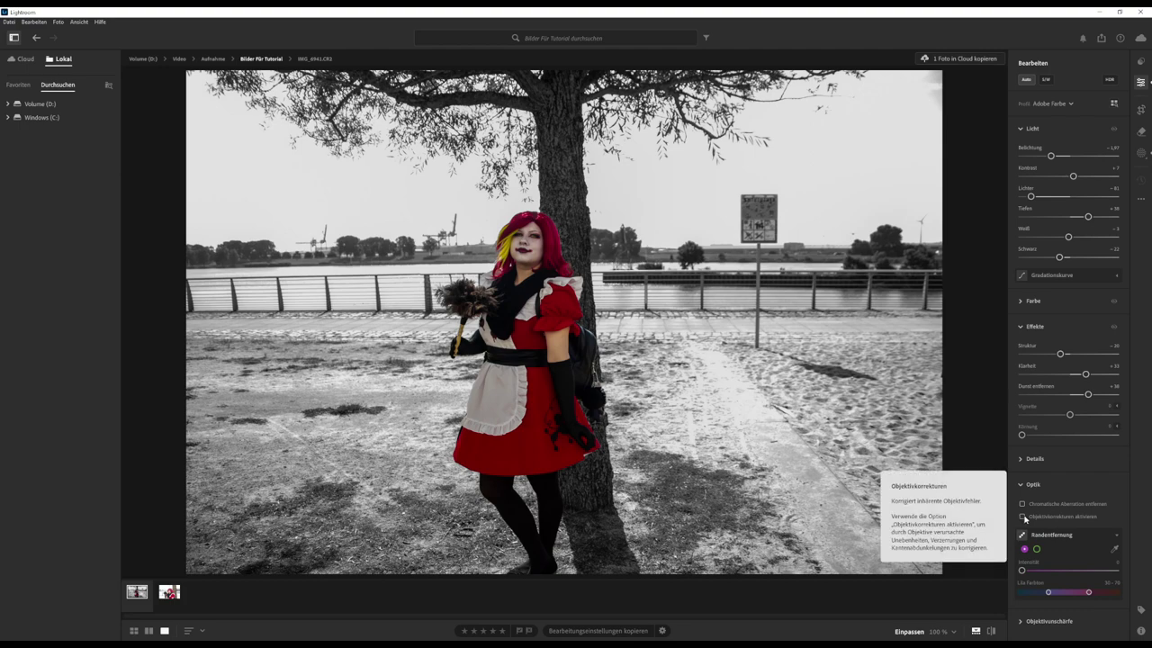
Step: Enable Objektivkorrekturen, then open the second portrait IMG_4937.CR2 fitted in view
click(1022, 516)
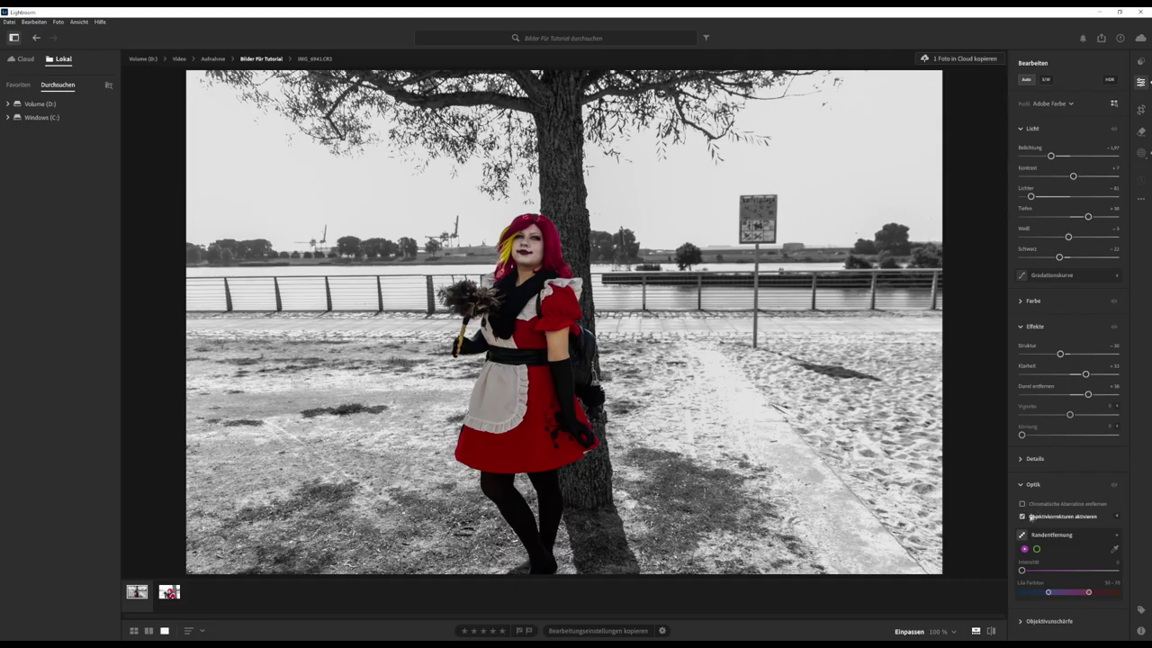
click(1021, 485)
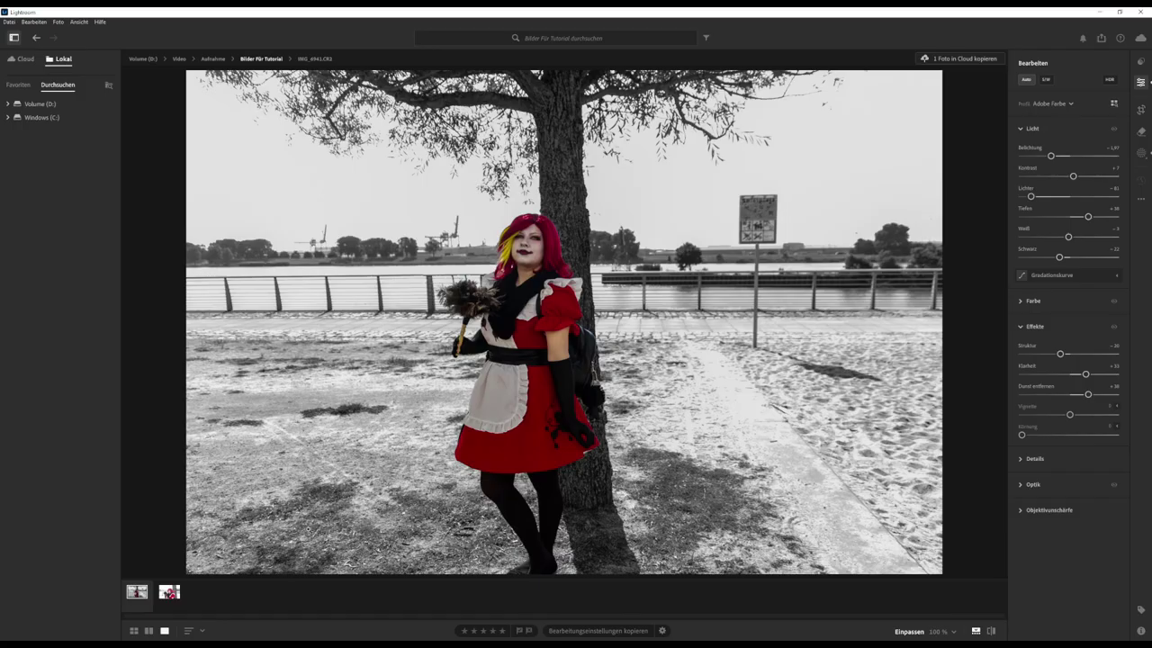
click(514, 286)
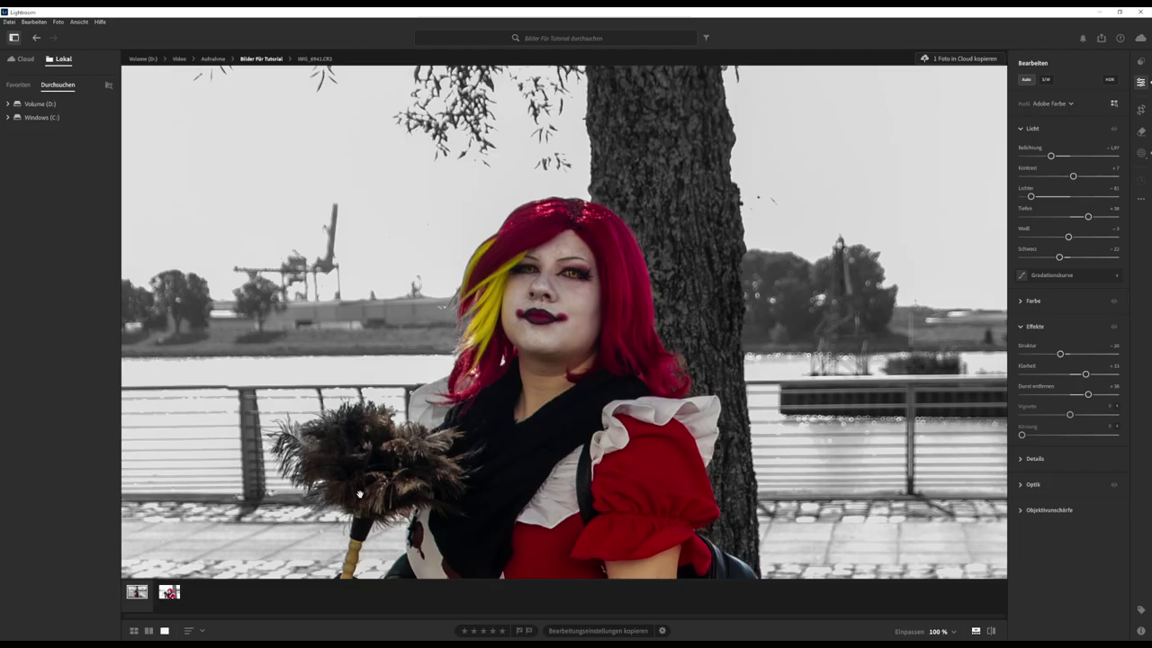
click(168, 594)
click(549, 463)
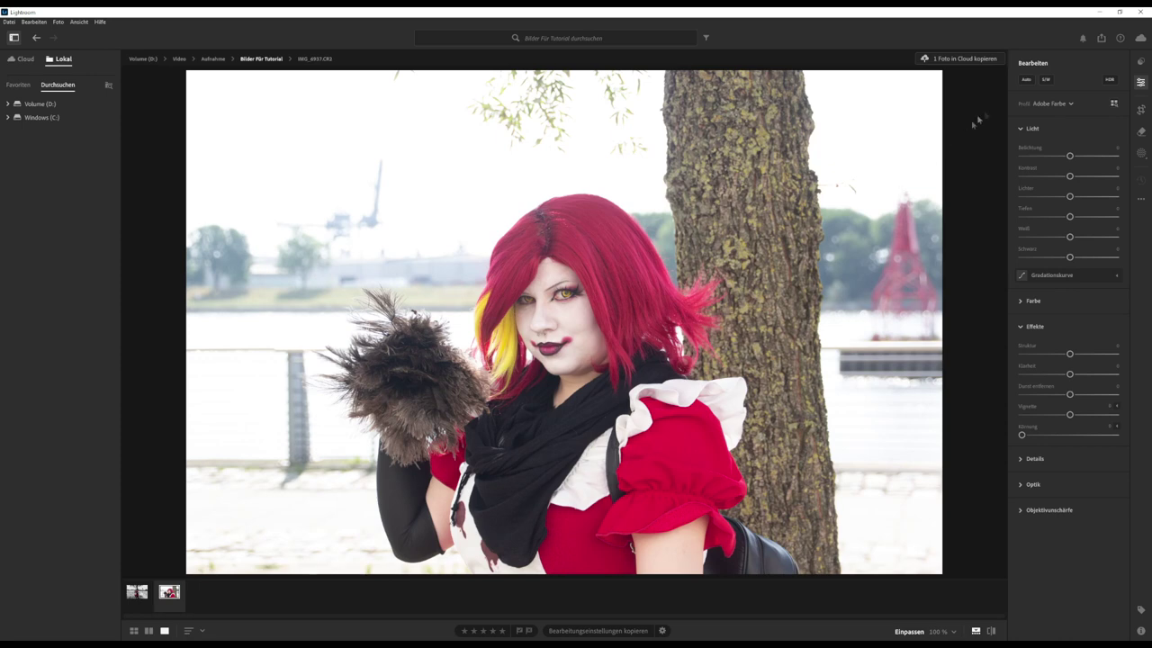
Step: Auto-correct the second portrait's light and enable Objektivkorrekturen under Optik
click(1025, 80)
click(1022, 485)
click(1022, 516)
scroll(1022, 490, down, 2)
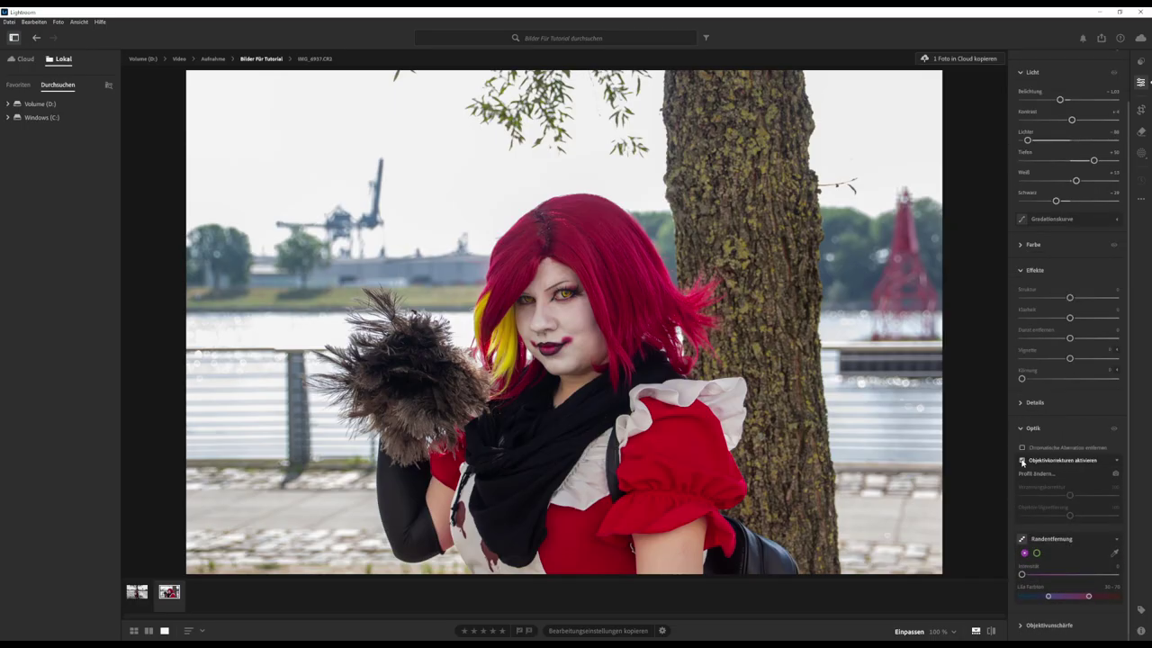
click(1023, 460)
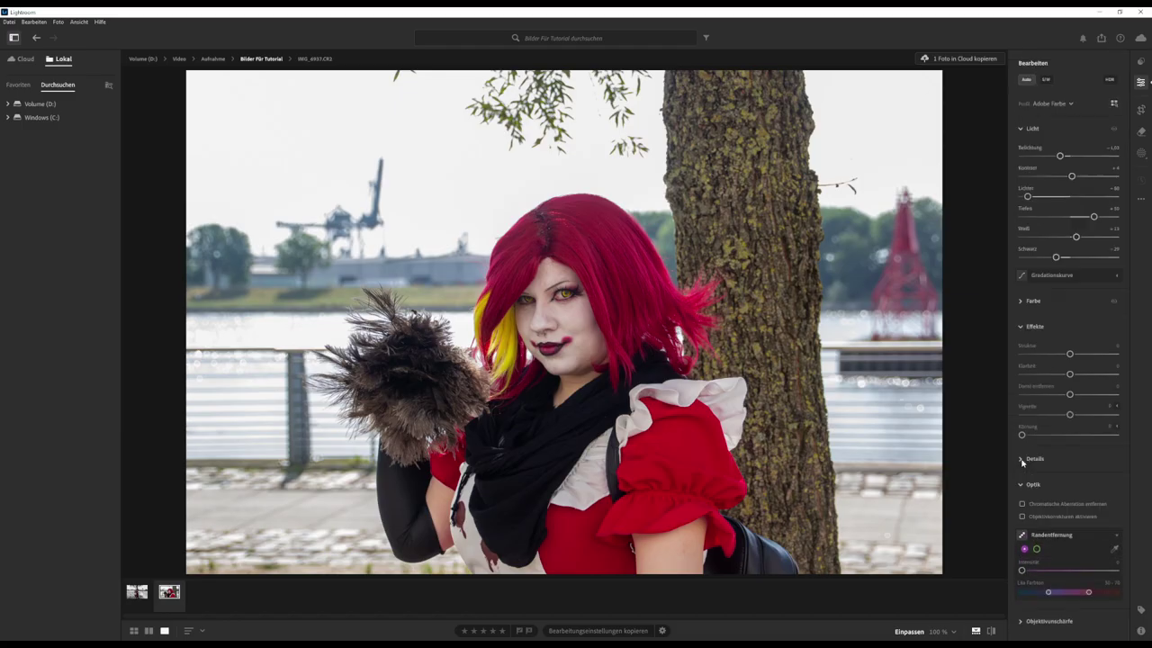
click(1022, 517)
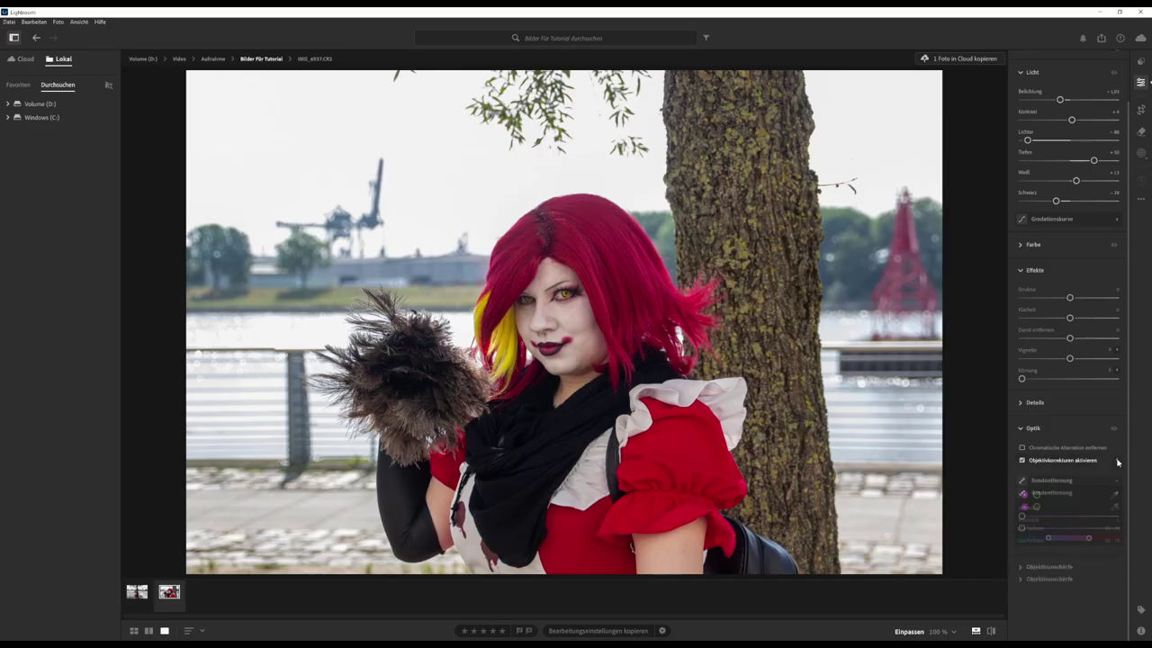
scroll(1032, 458, up, 2)
click(1025, 485)
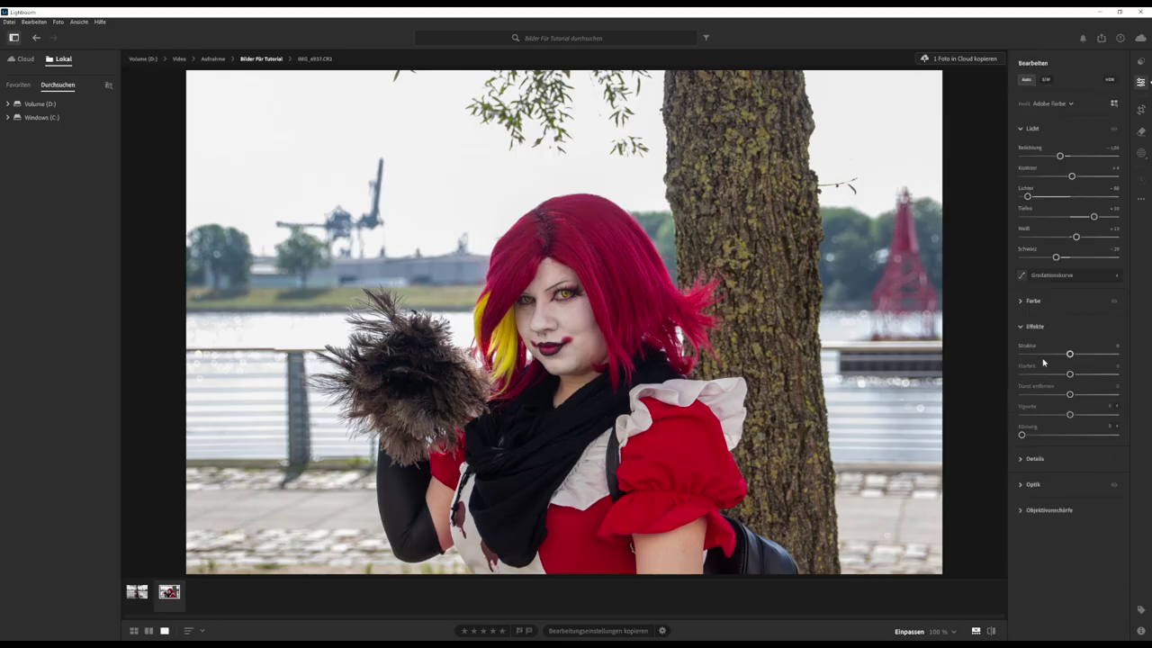
click(1141, 153)
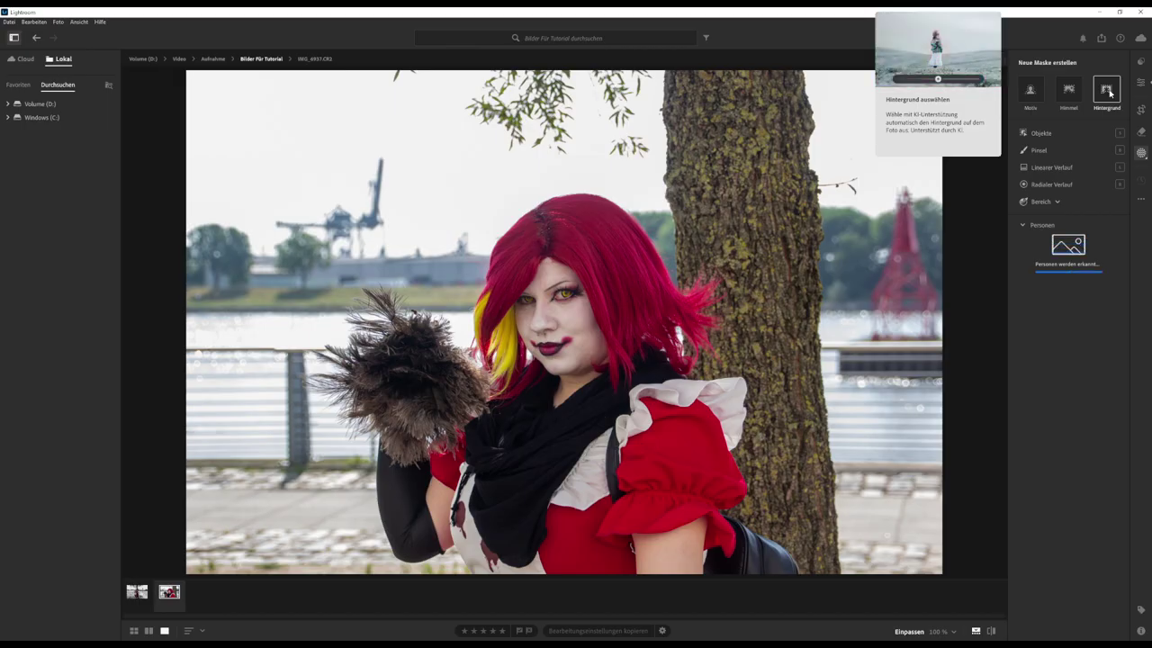
Step: Mask the second portrait's background with Hintergrund and set its Sättigung to -100
click(1105, 90)
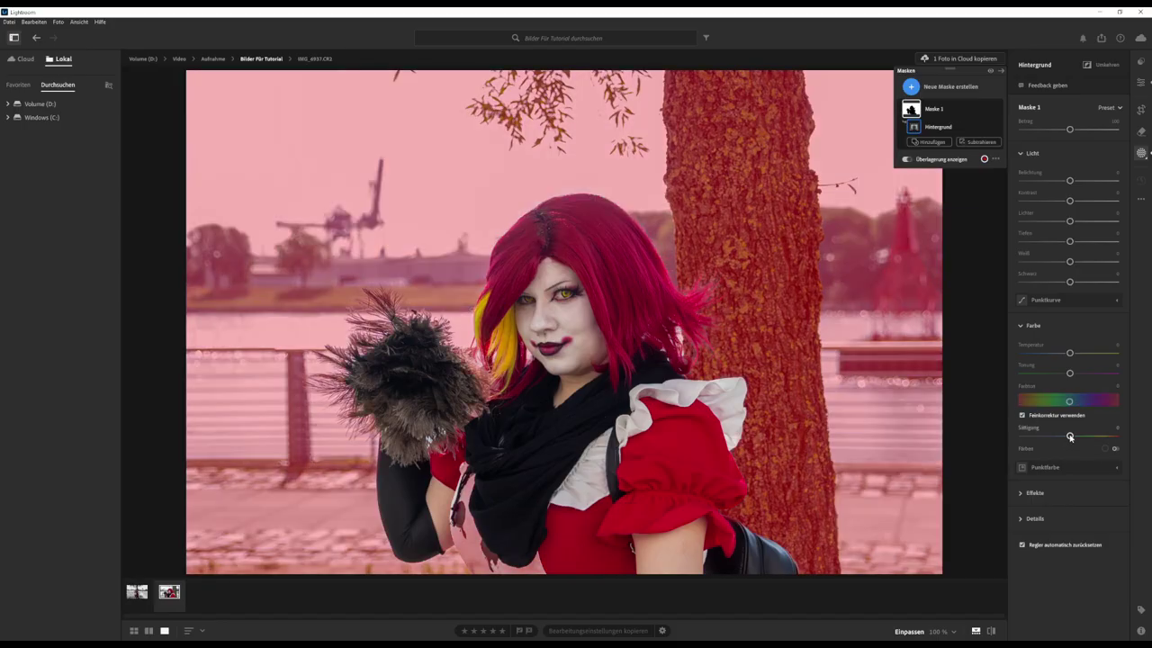
drag(1070, 436, 970, 435)
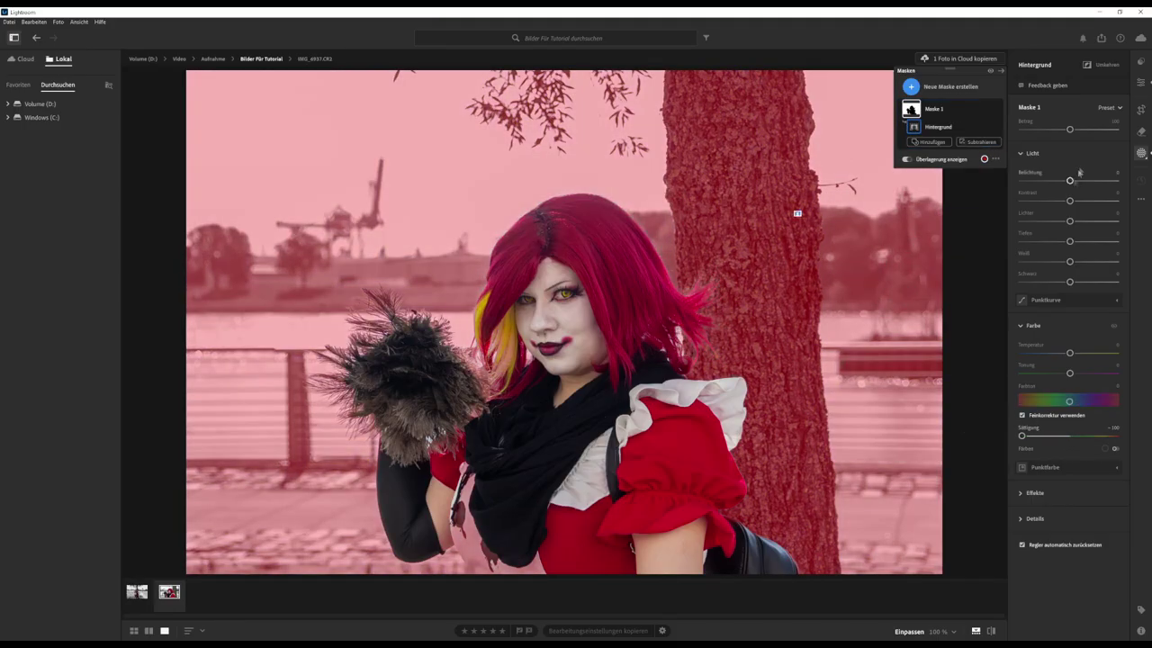
click(1141, 86)
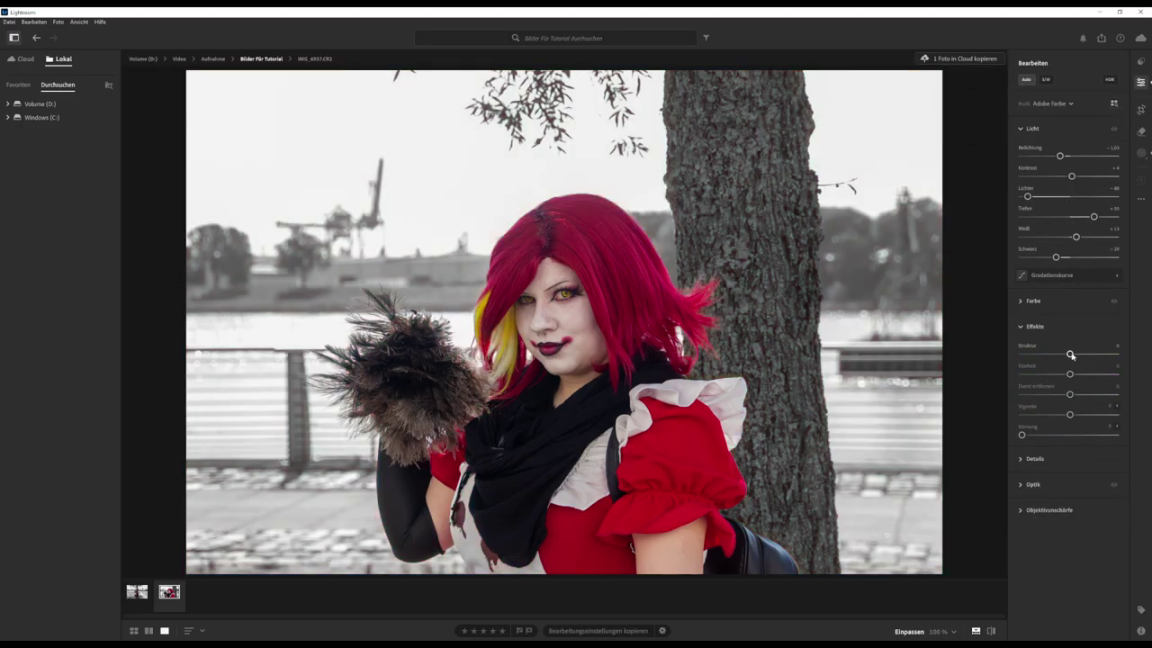
Step: Set Struktur −36, raise Klarheit, Dunst entfernen about +25 and Vignette +20, then hide the edit panel
drag(1070, 355, 1053, 356)
mouse_move(1070, 374)
mouse_down()
mouse_move(1085, 374)
mouse_move(1082, 396)
mouse_up()
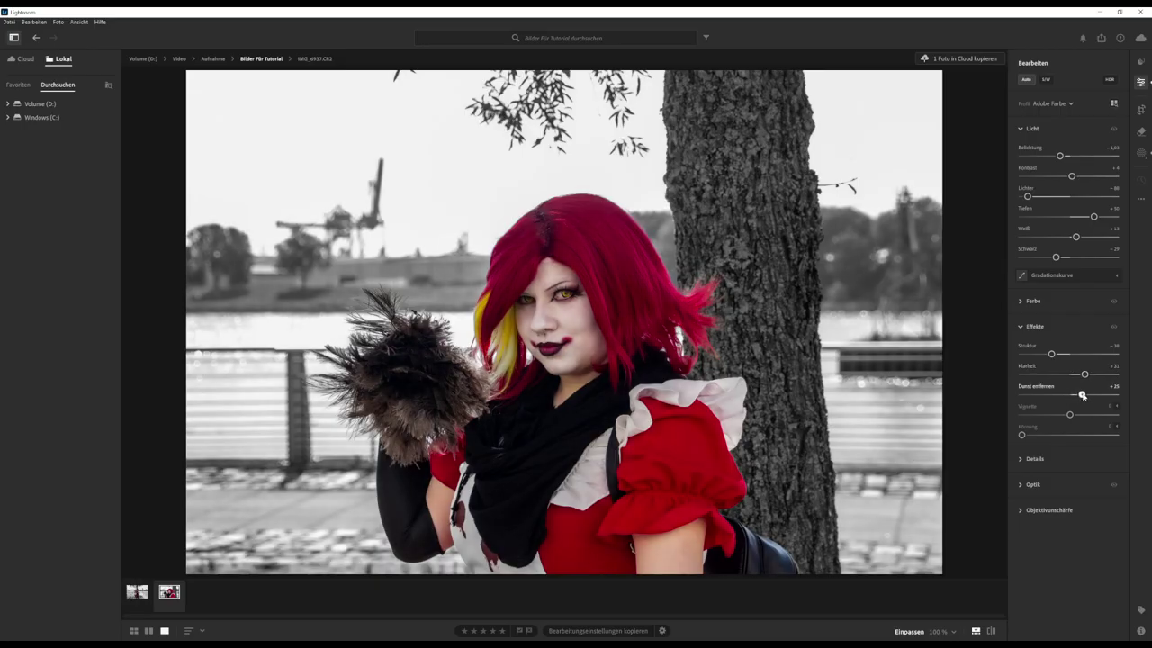
mouse_move(1023, 436)
mouse_down()
mouse_move(1110, 433)
mouse_move(1002, 432)
mouse_move(1133, 434)
mouse_move(1015, 437)
mouse_up()
drag(1069, 415, 1080, 416)
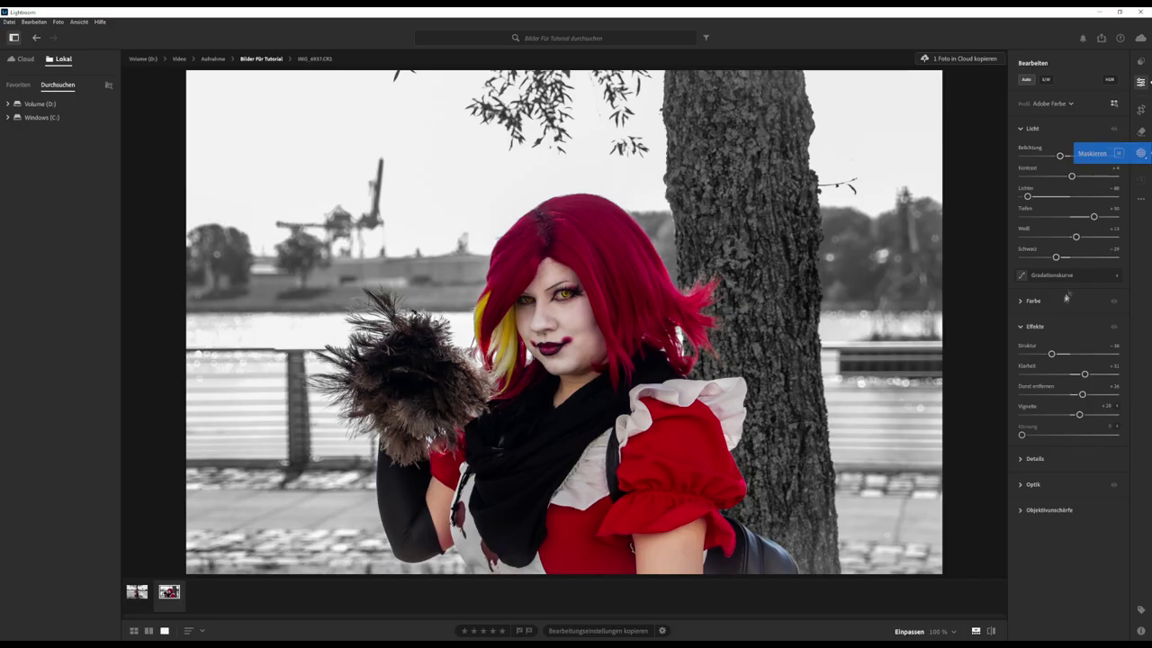
click(1140, 81)
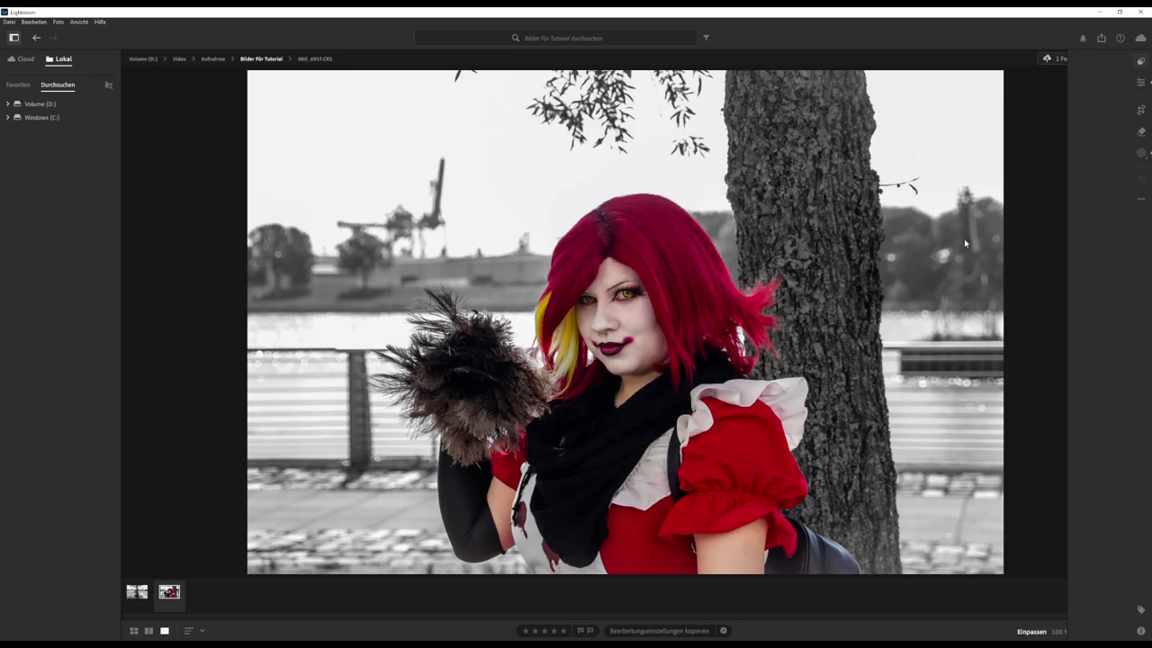
key(shift+p)
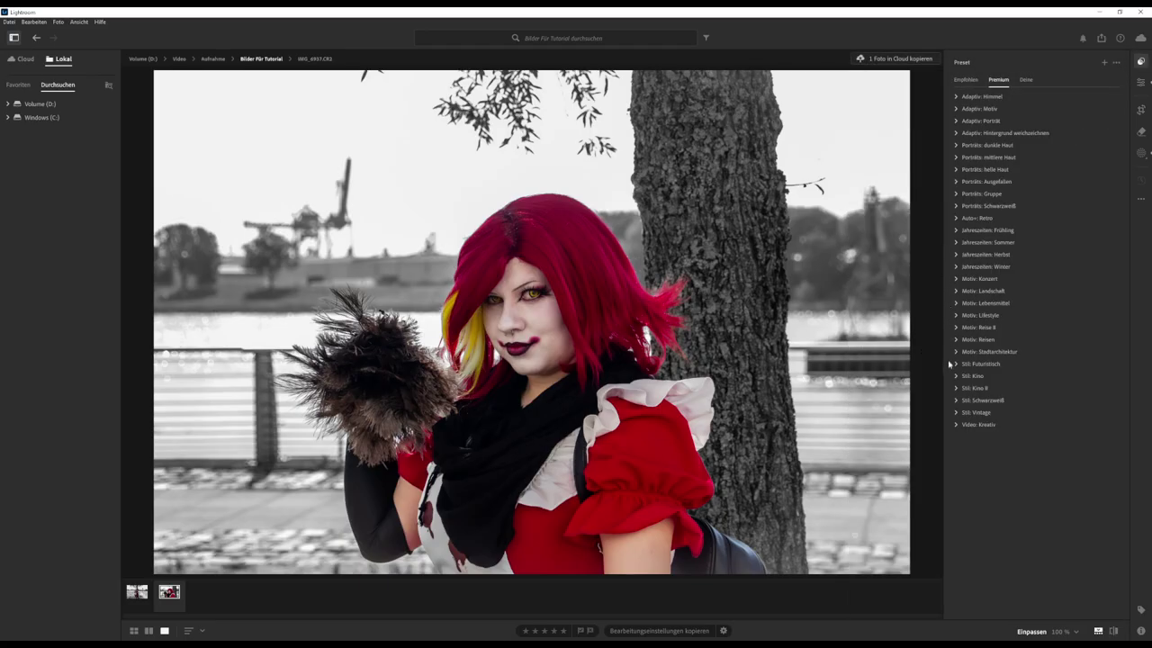
Step: Apply the VCR08 preset from Video: Kreativ with the edit sliders shown alongside
click(956, 425)
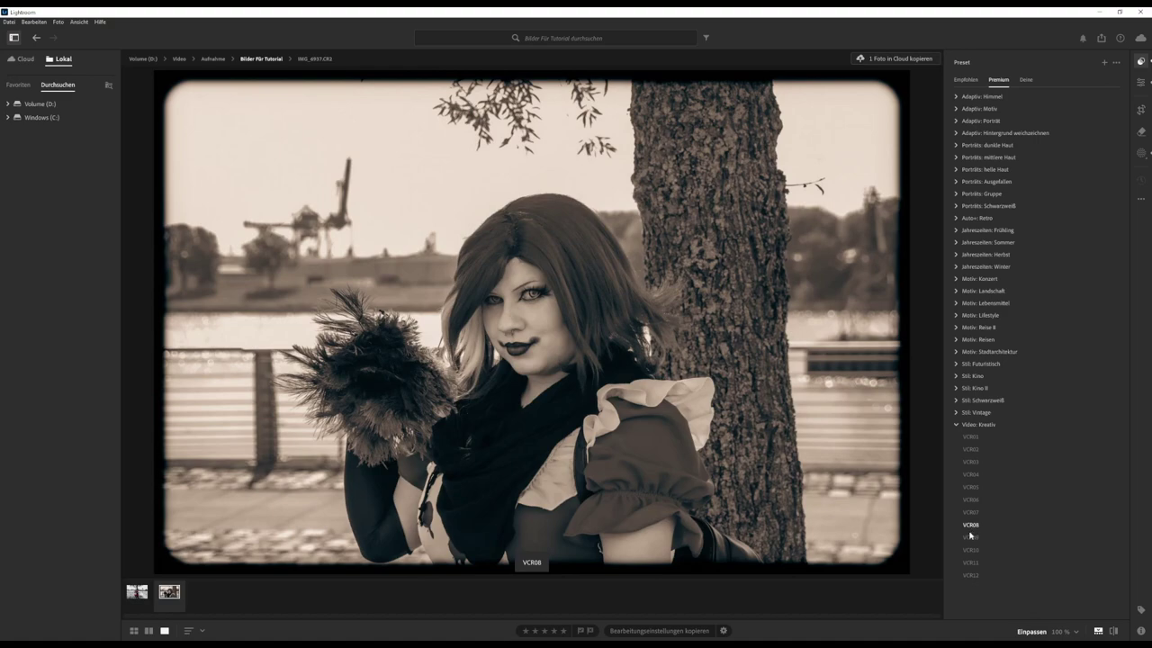
click(971, 525)
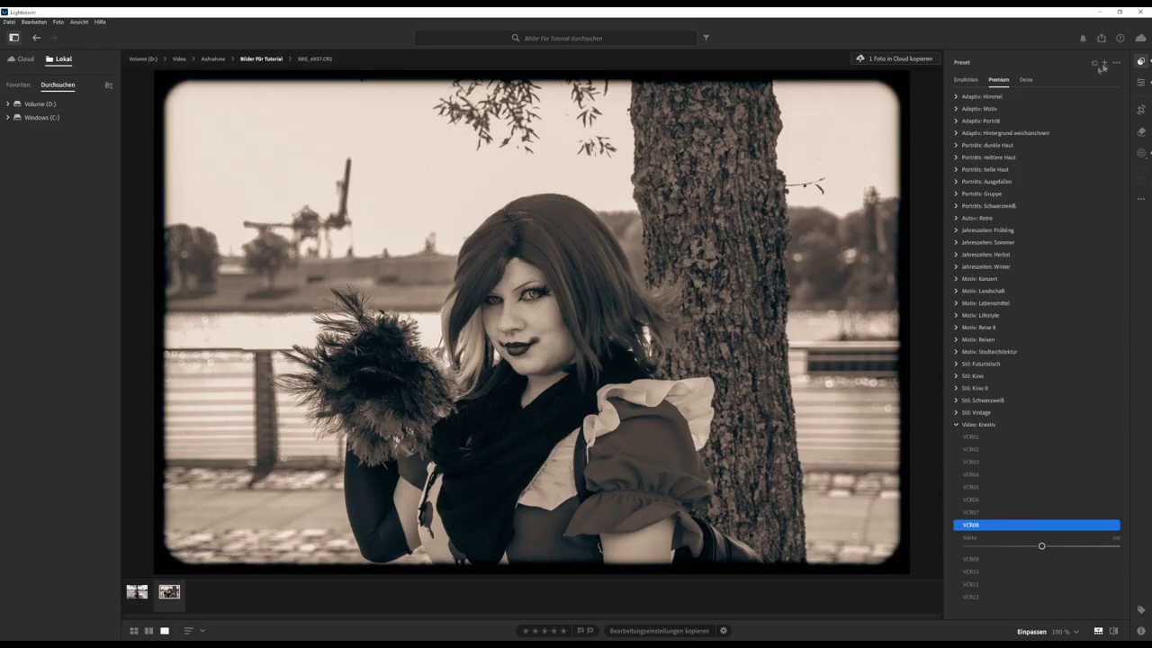
click(1139, 82)
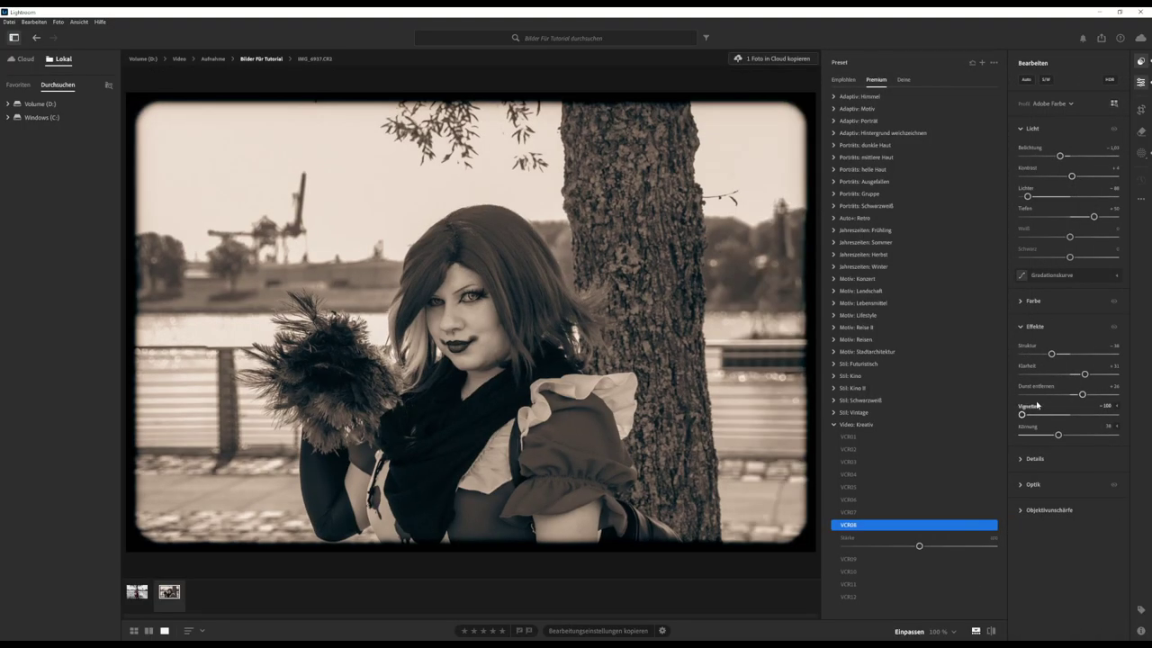
Step: Raise Körnung to 100, reapply VCR08, and set Körnung to 100 again
drag(1060, 437, 1146, 436)
click(1140, 63)
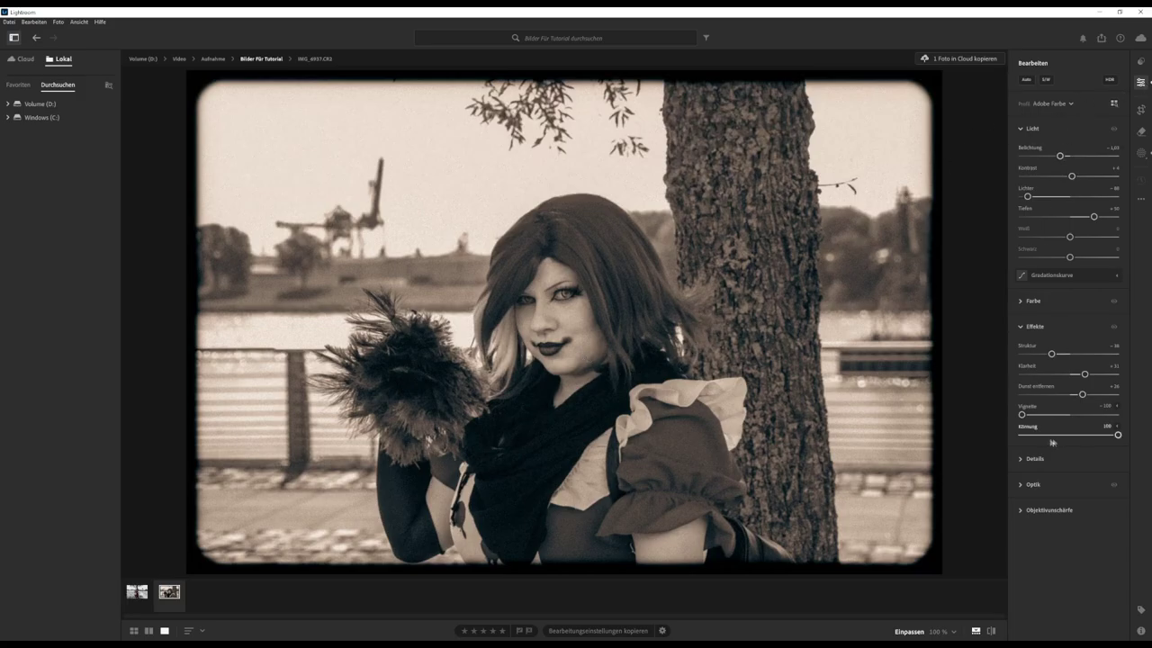
click(1139, 62)
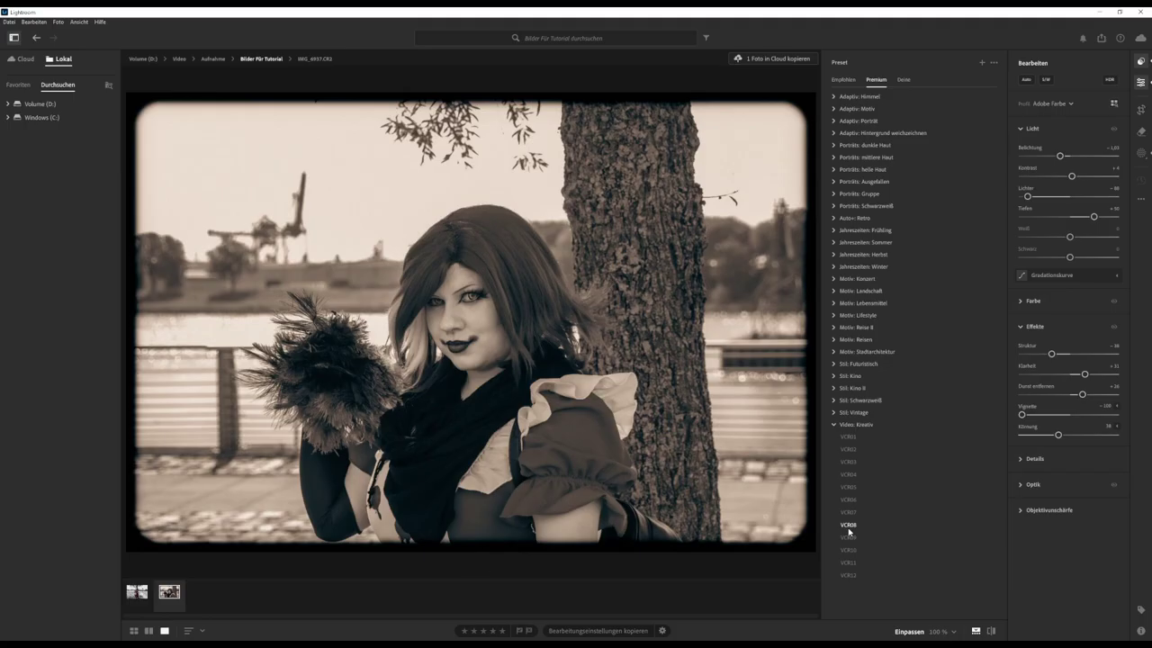
click(848, 525)
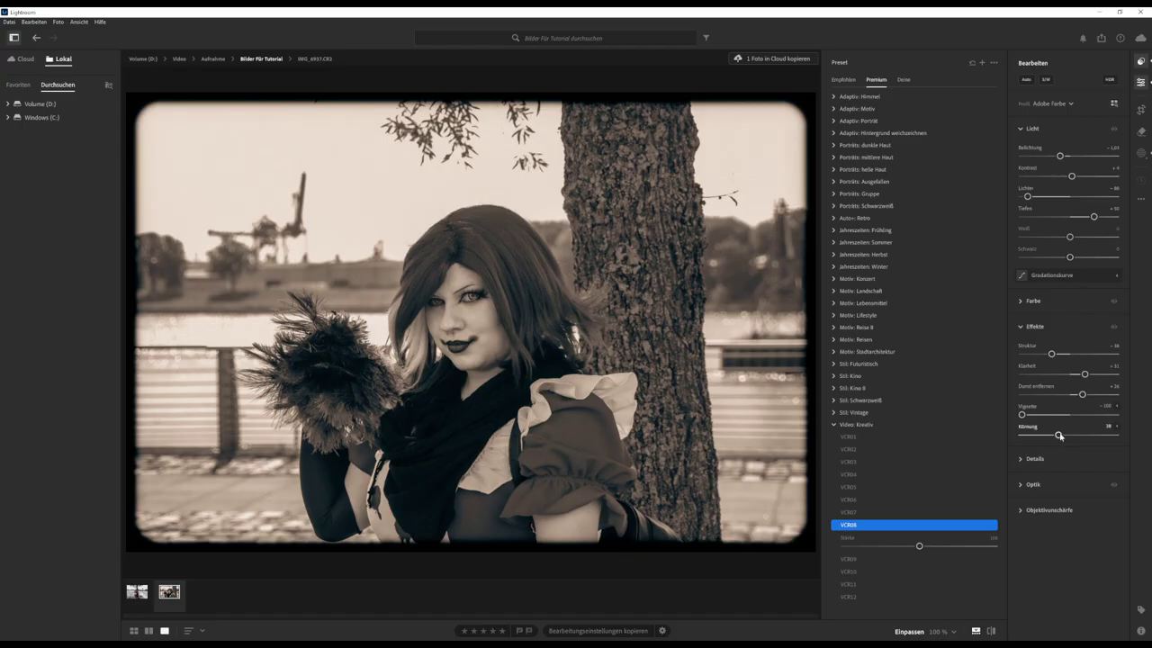
drag(1058, 435, 1119, 436)
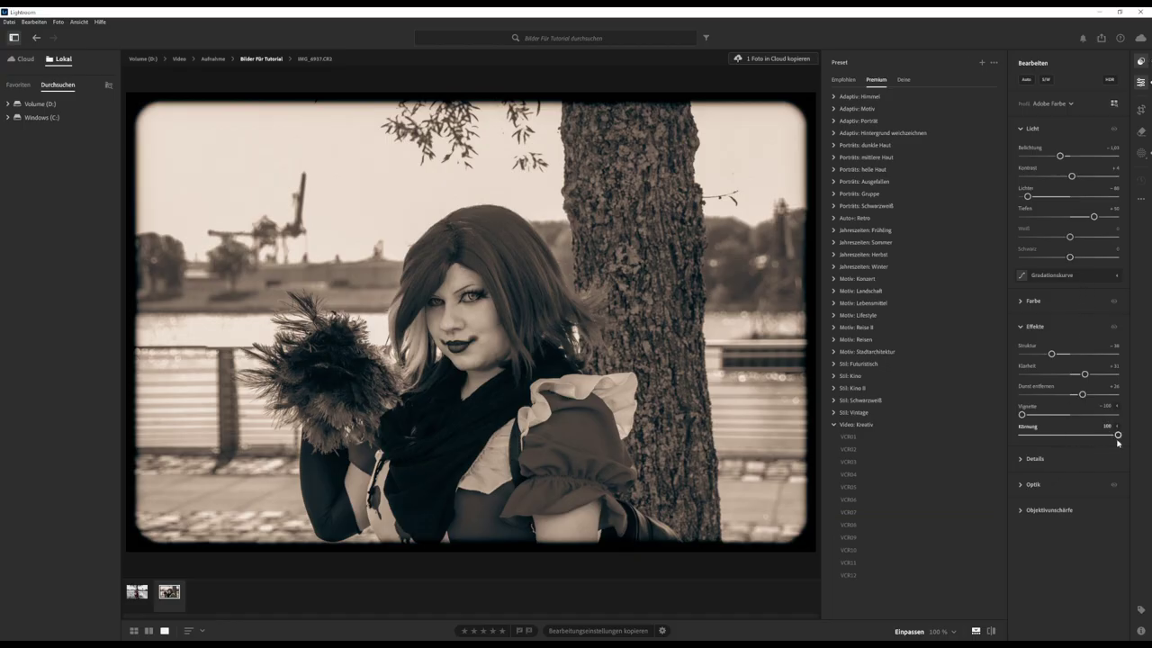